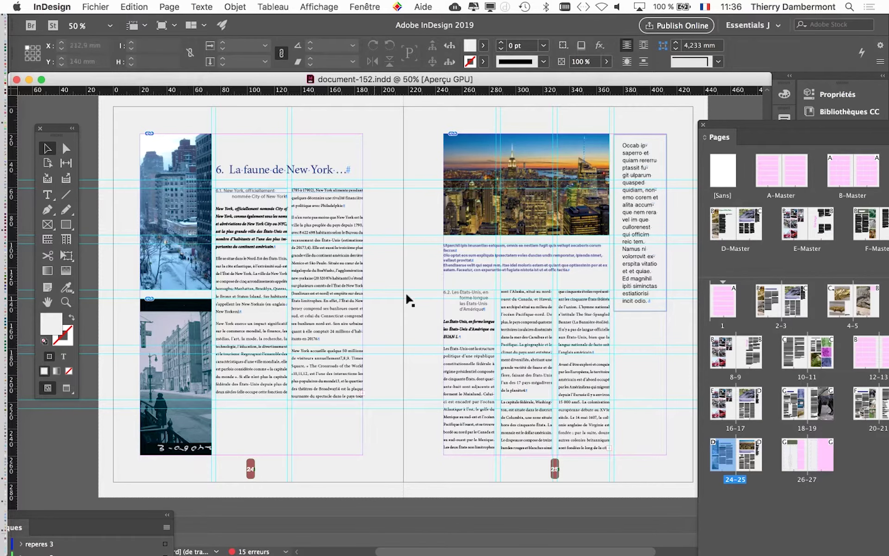
Move the Pages panel over the document and select masters A through G.
mouse_move(734, 125)
left_mouse_down()
mouse_move(591, 102)
mouse_move(545, 62)
left_mouse_up()
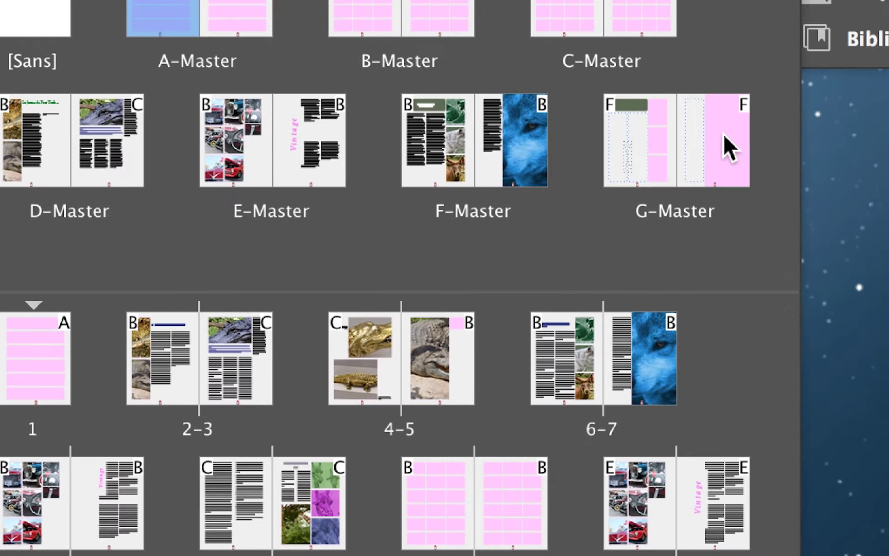
left_click(724, 133, "shift")
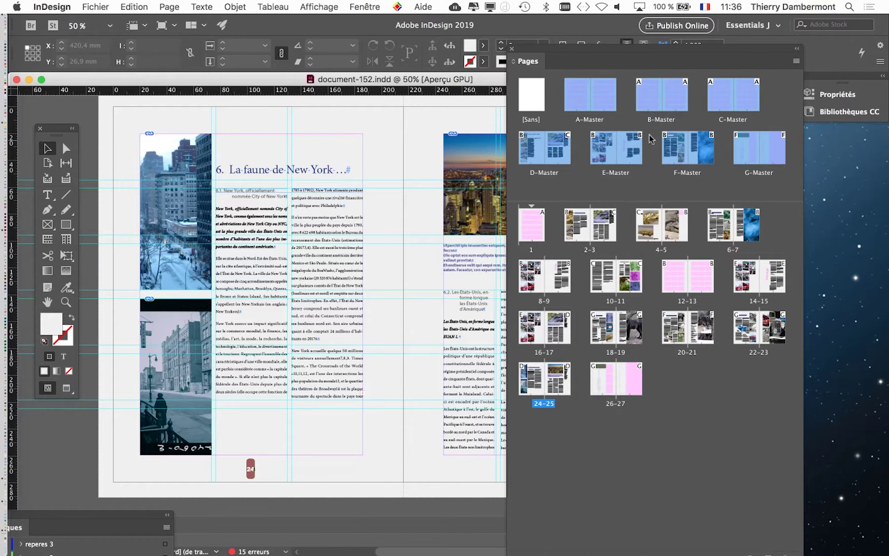
Open Margins and Columns for the selected masters (20 mm margins, 30 mm inside).
left_click_drag(579, 53, 620, 58)
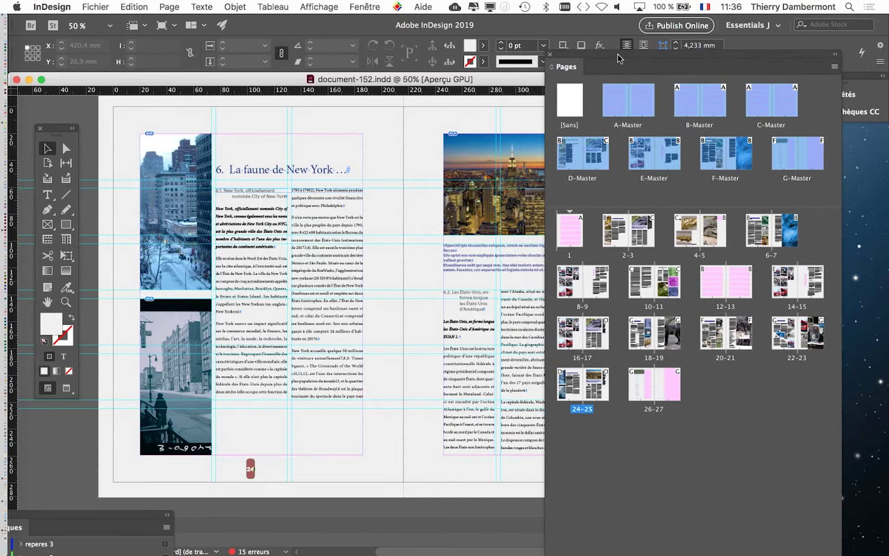
left_click(169, 6)
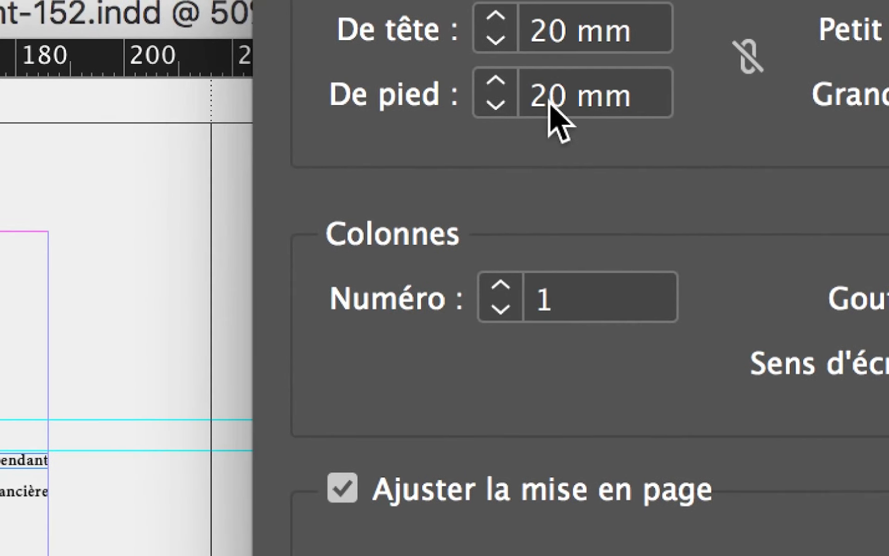
Change the masters' bottom margin (De pied) from 20 mm to 30 mm and confirm.
left_click(549, 107)
left_click_drag(549, 106, 541, 99)
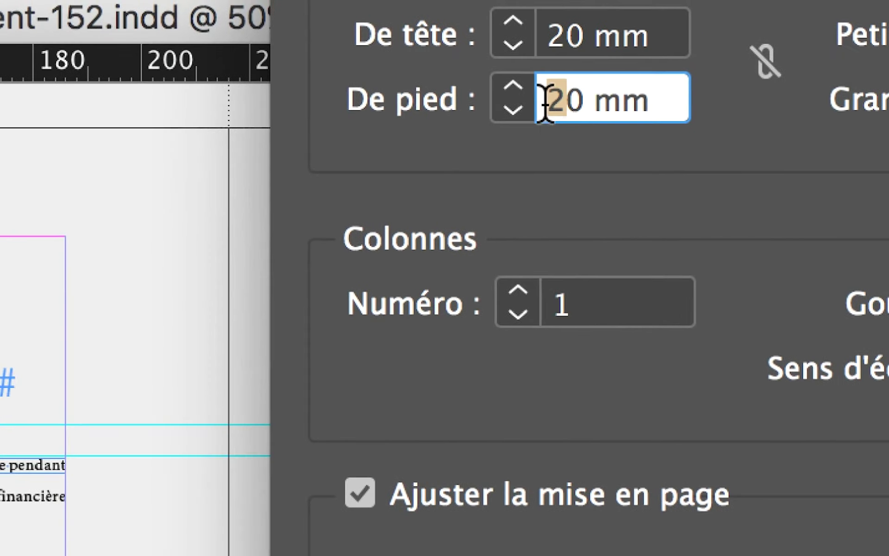
type("3")
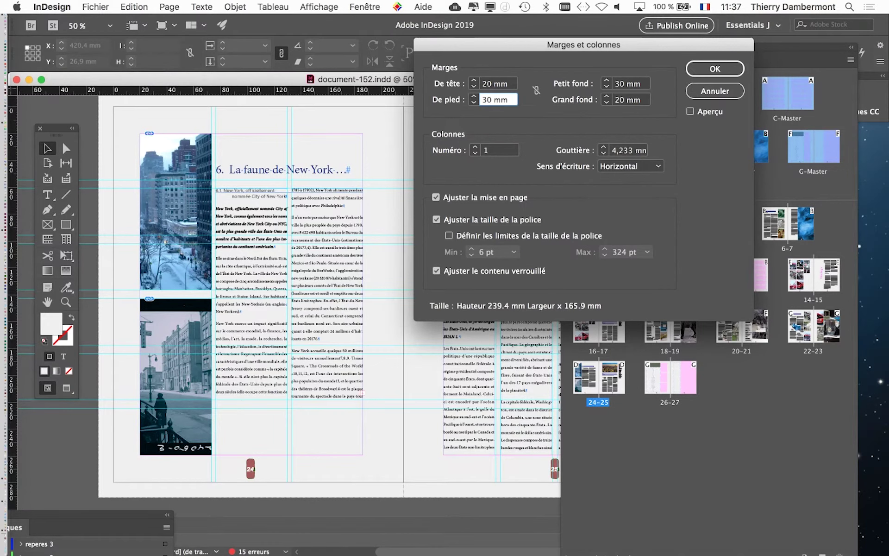
key("Return")
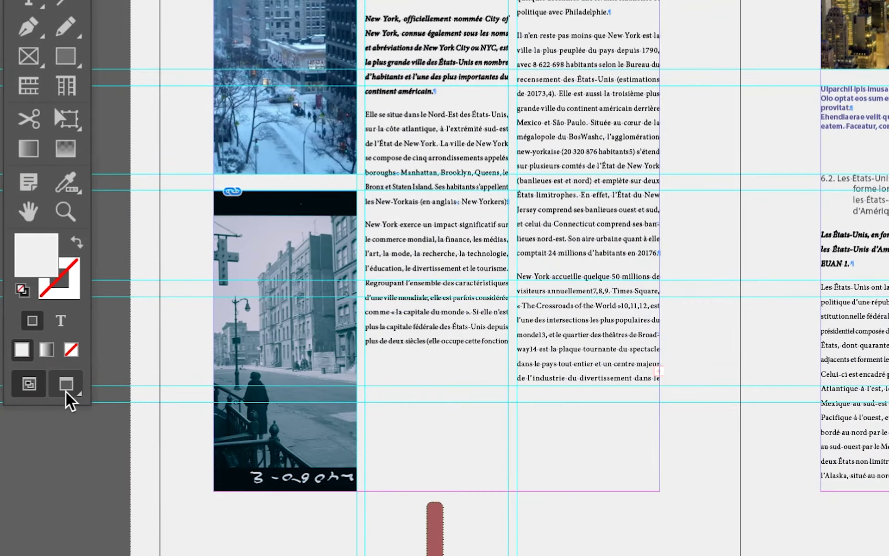
Switch to Preview screen mode and scroll spread 24–25 to check the 30 mm bottom margin.
left_click(65, 384)
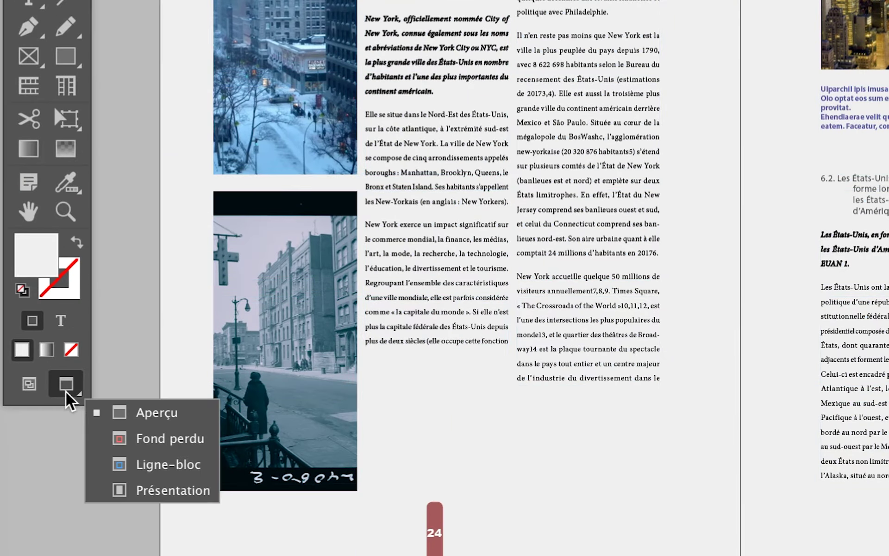
left_click(65, 391)
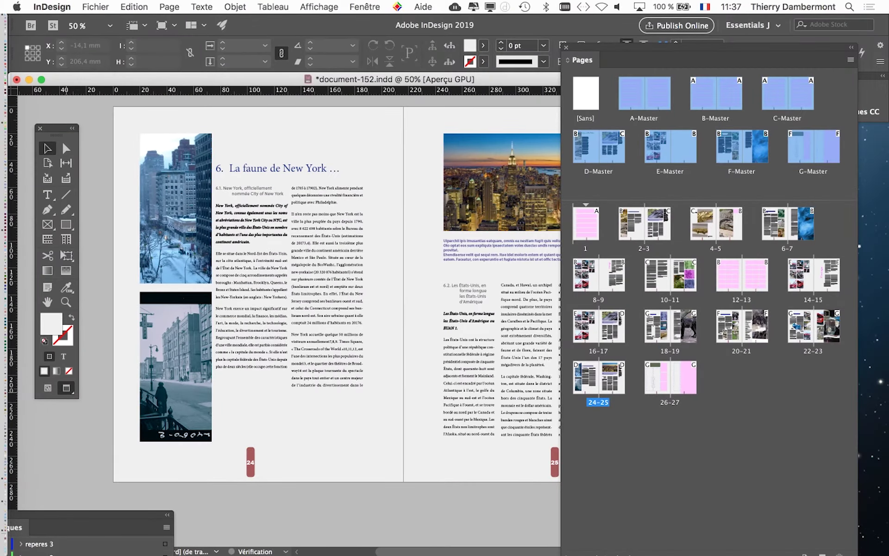
scroll(285, 278, "right", 5)
scroll(285, 278, "down", 1)
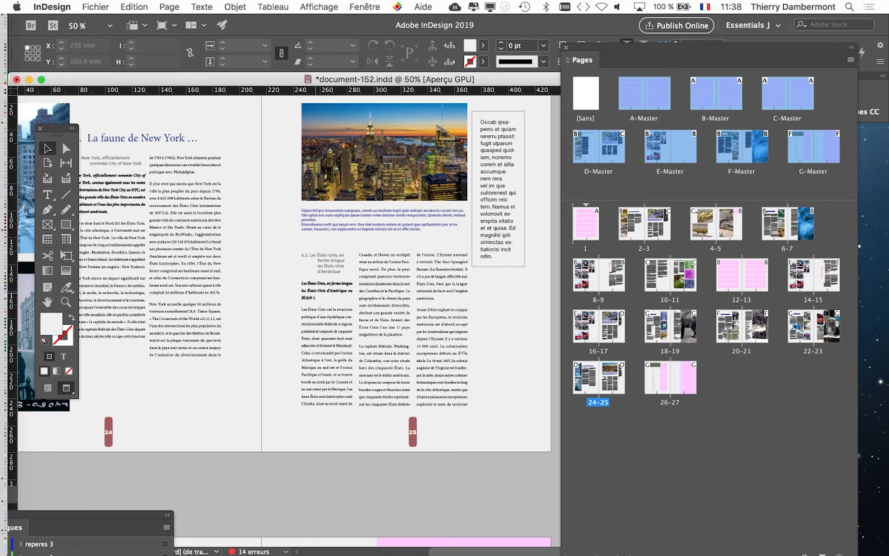
Save the magazine as a copy named document-155.indd.
left_click(105, 7)
left_click(127, 100)
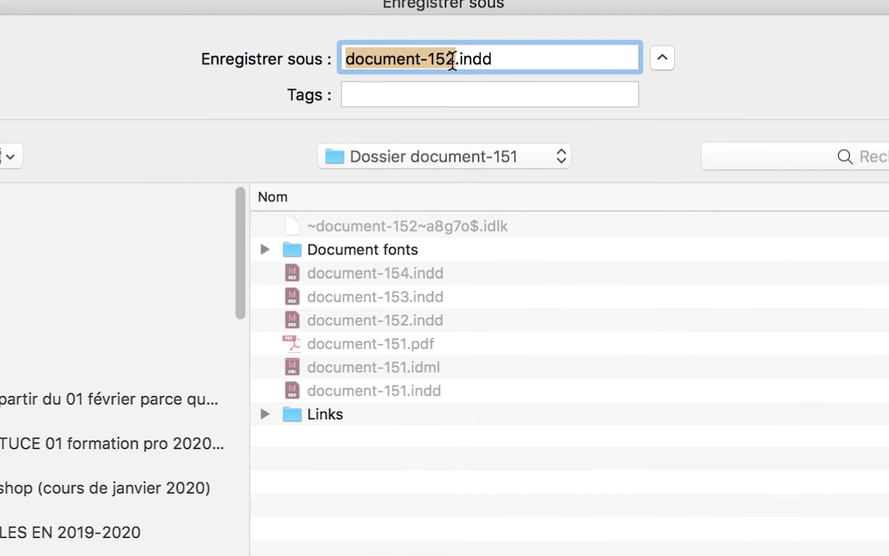
left_click(453, 60)
key("shift+Left")
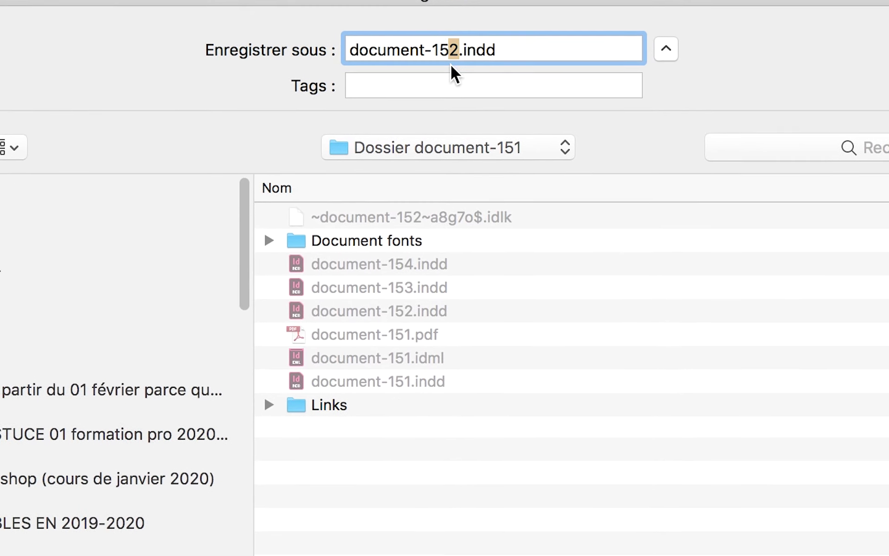
type("5")
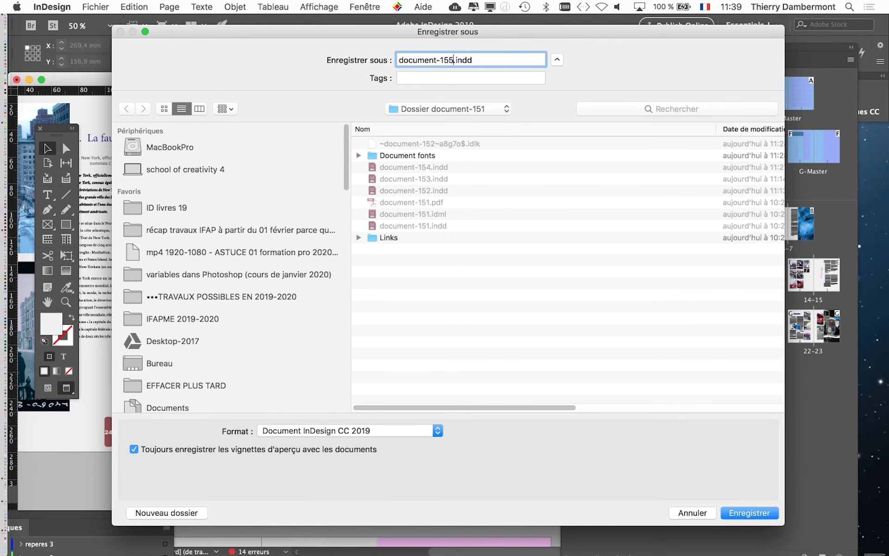
key("Return")
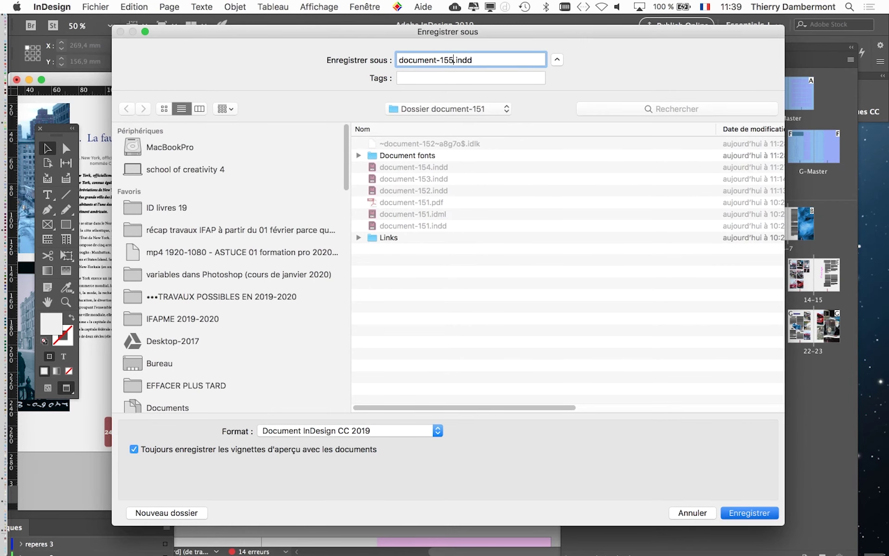